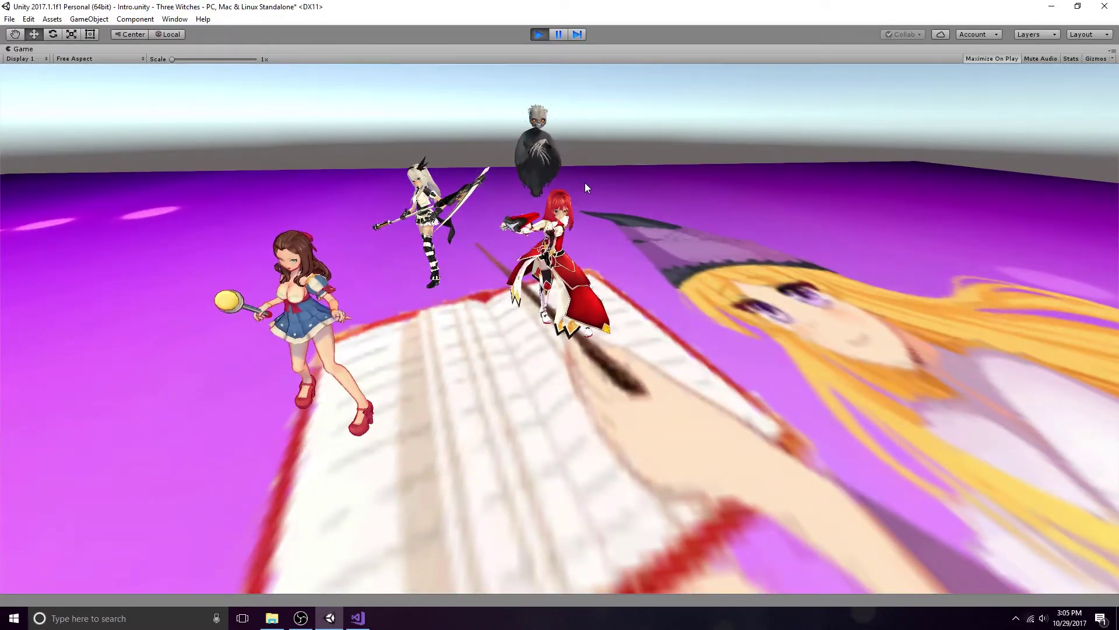
# Stop the running Intro scene preview to return to edit mode
pyautogui.click(541, 34)
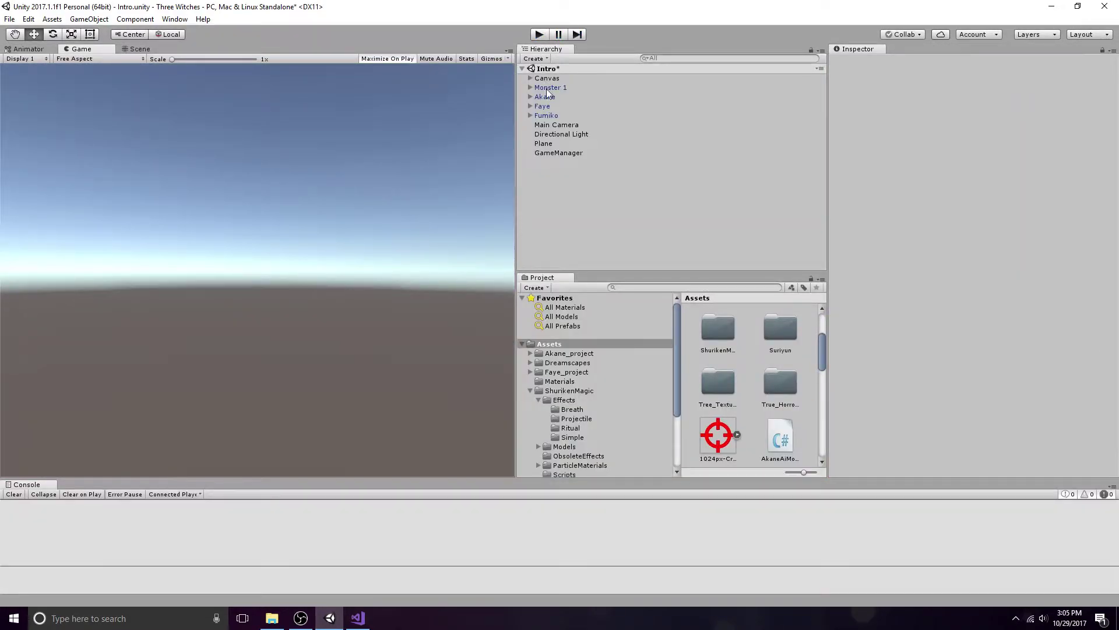
# Expand Akane's hierarchy through Root_M, BackA_M and BackB_M down to Chest_M
pyautogui.click(550, 98)
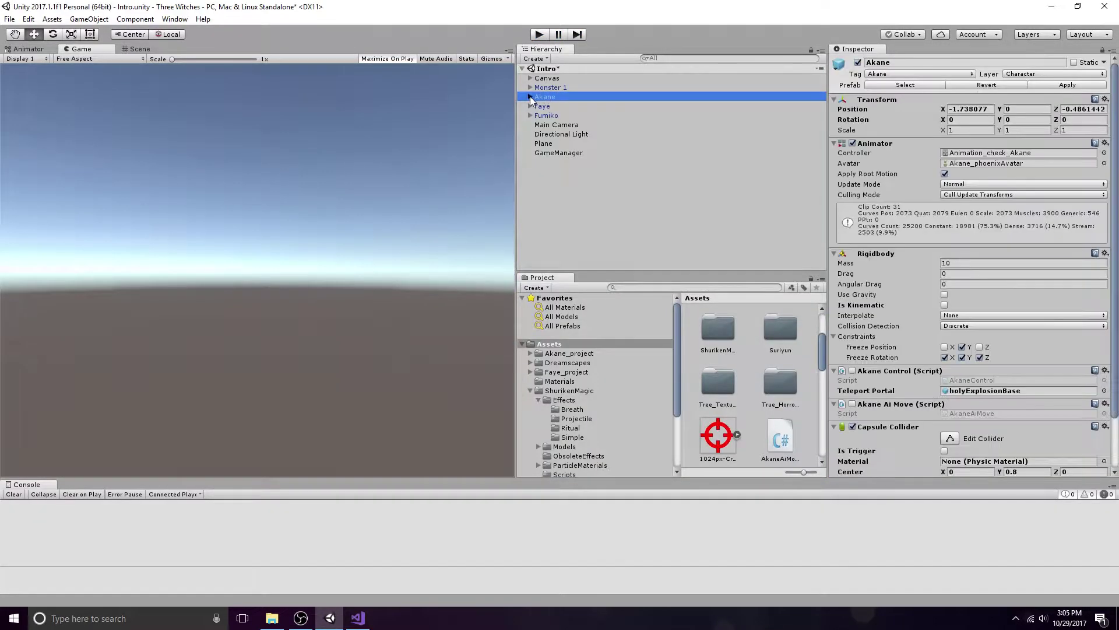
pyautogui.click(530, 96)
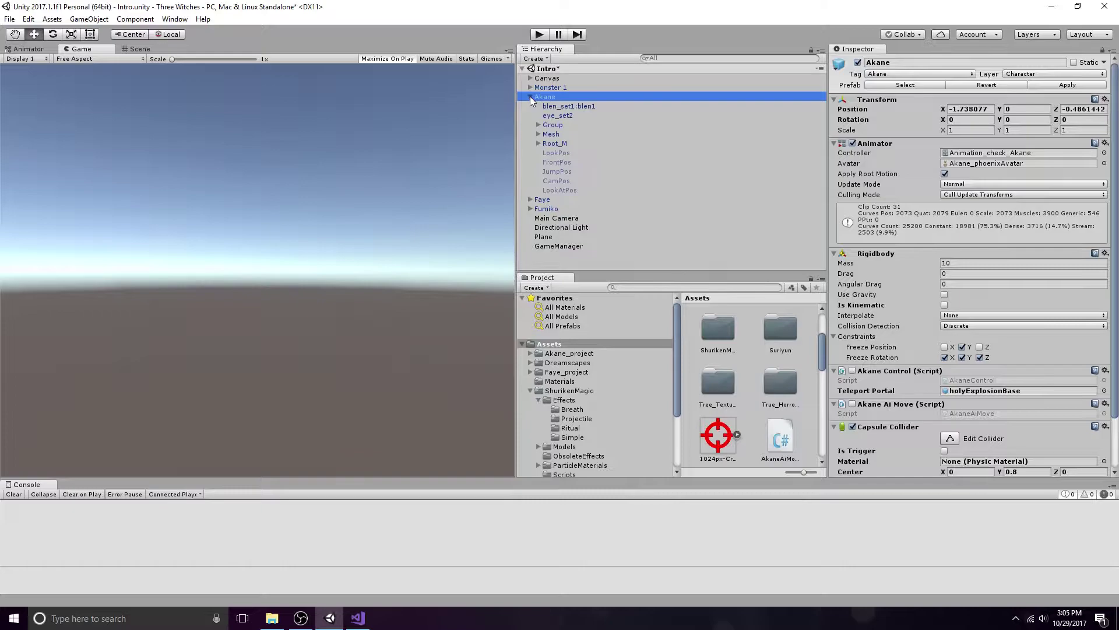
pyautogui.click(538, 144)
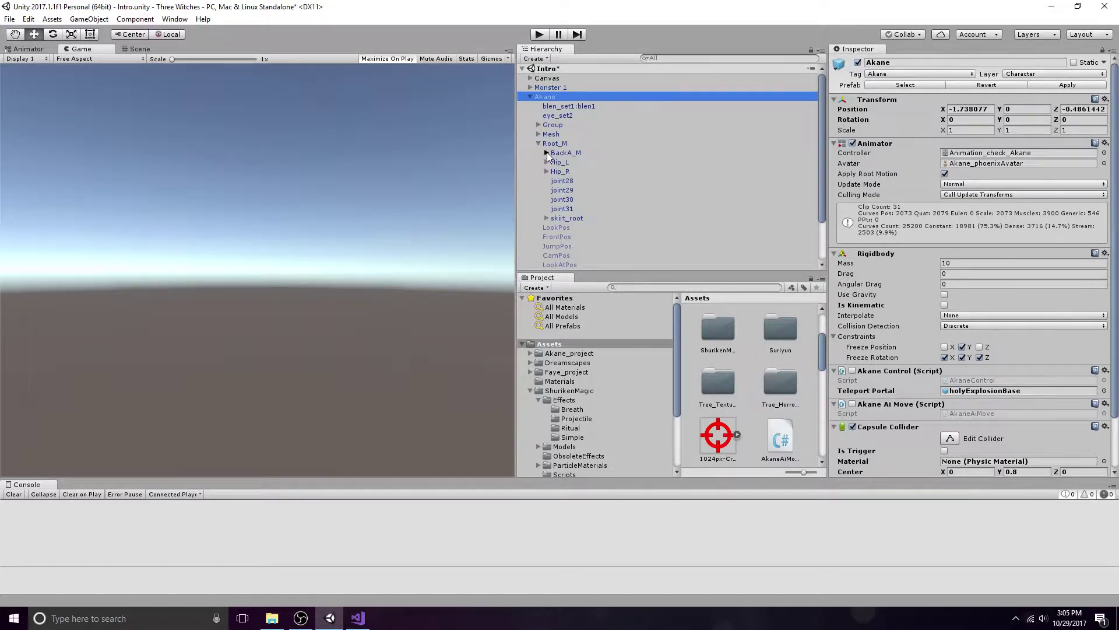
pyautogui.click(546, 152)
pyautogui.click(555, 162)
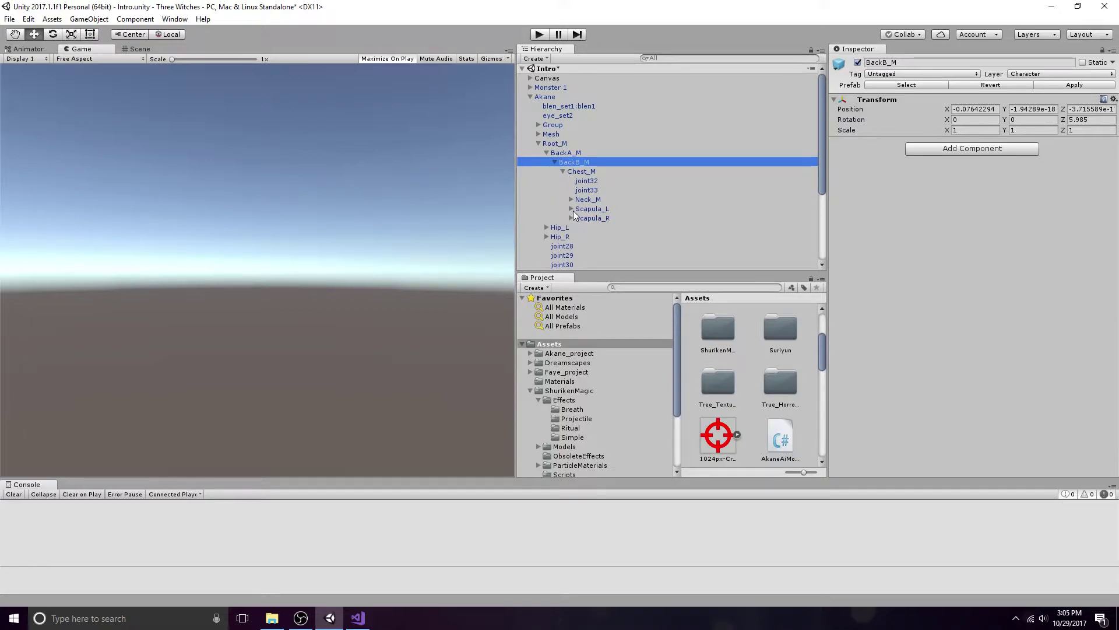
# Expand the right arm from ShoulderPart1_R through Elbow_R to Wrist_R, then select the Sword
pyautogui.click(579, 226)
pyautogui.scroll(-2, 594, 229)
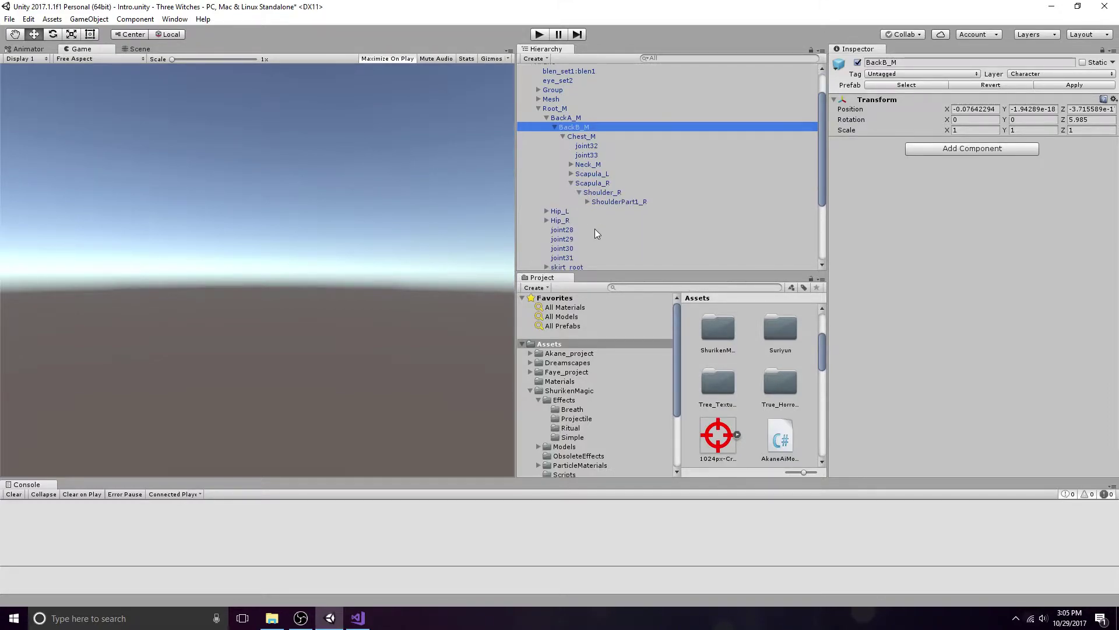
pyautogui.click(587, 201)
pyautogui.click(604, 221)
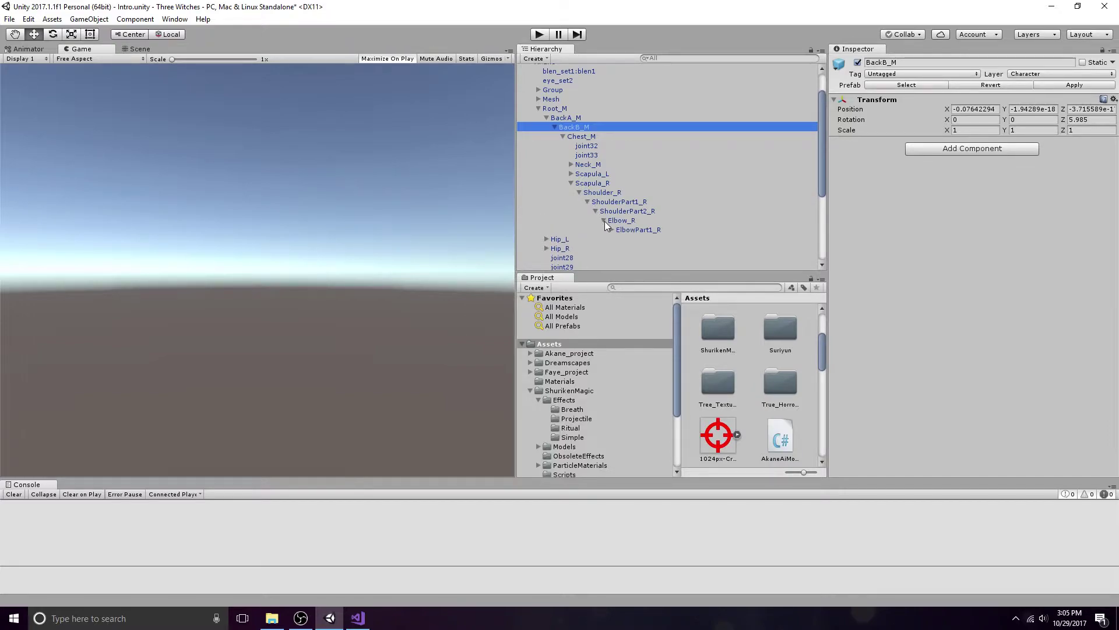
pyautogui.click(612, 229)
pyautogui.click(629, 248)
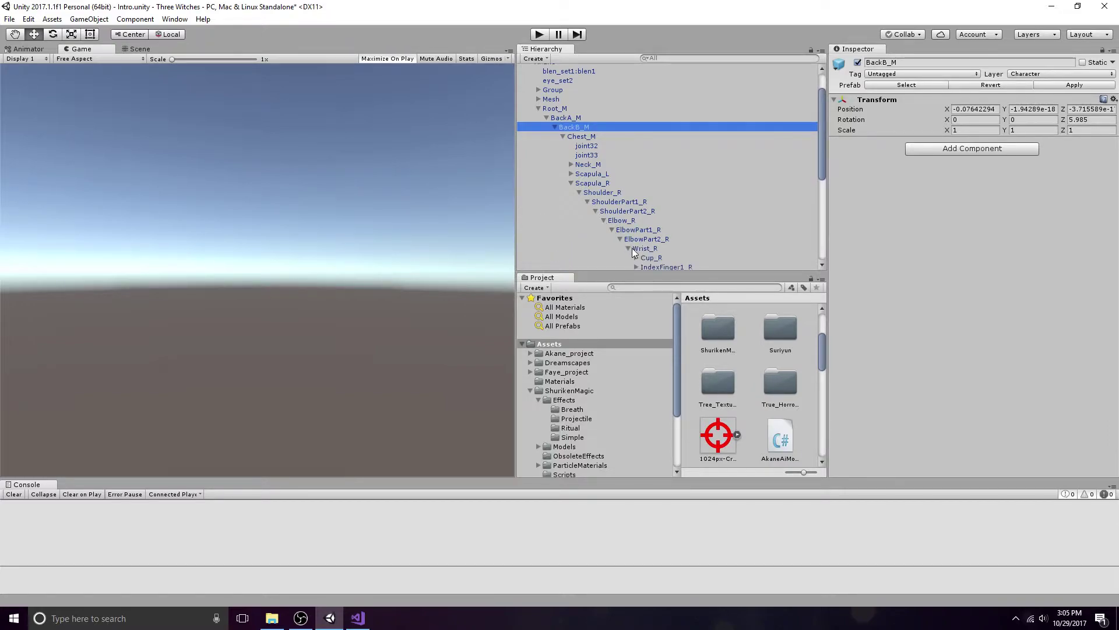
pyautogui.scroll(-4, 648, 246)
pyautogui.click(653, 225)
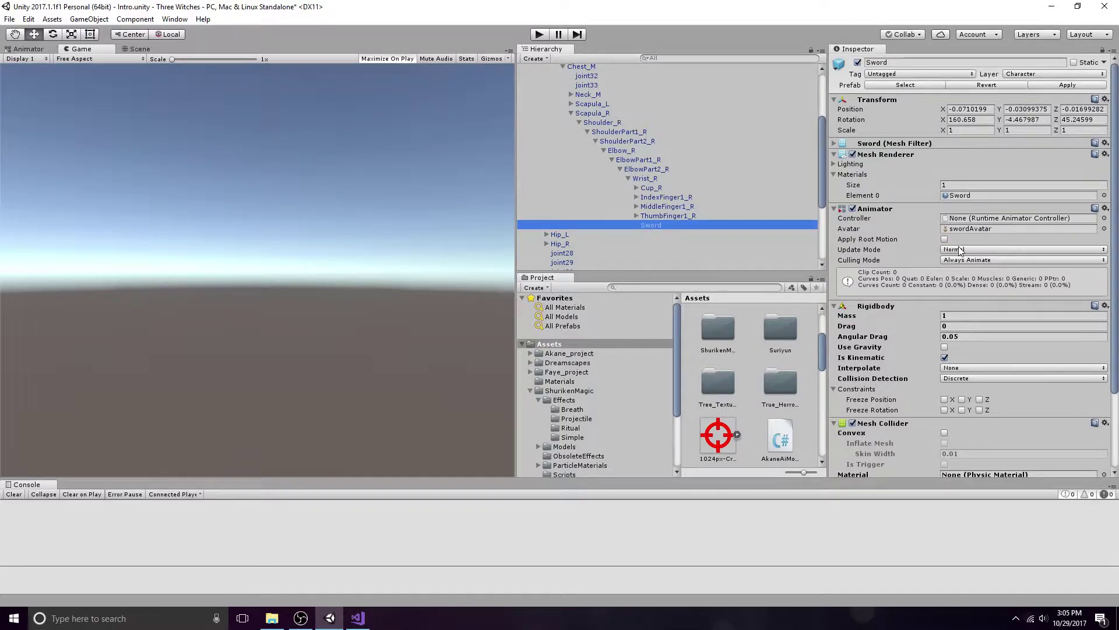
# Open the Sword's AkaneSwordHit script from the Inspector in Visual Studio
pyautogui.scroll(-3, 957, 254)
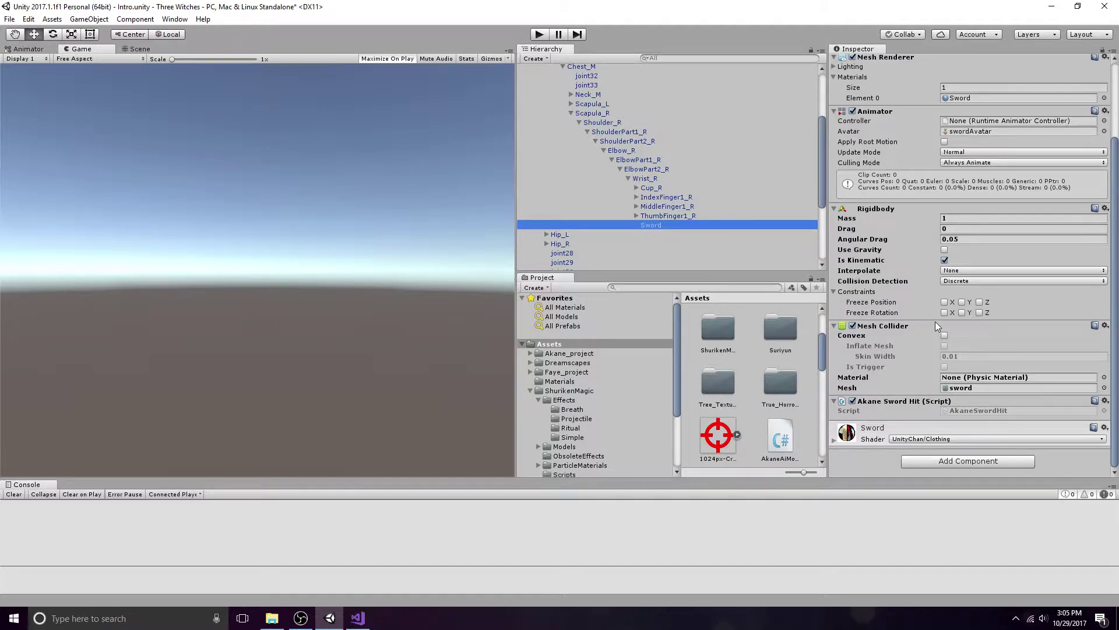
pyautogui.doubleClick(980, 411)
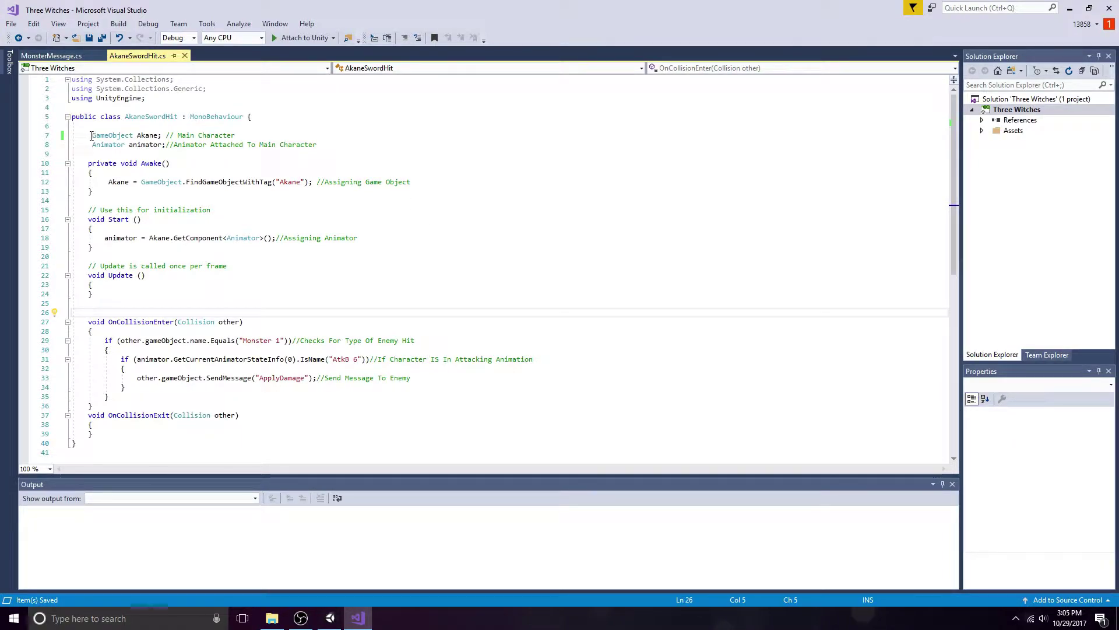
pyautogui.moveTo(93, 135); pyautogui.dragTo(162, 136)
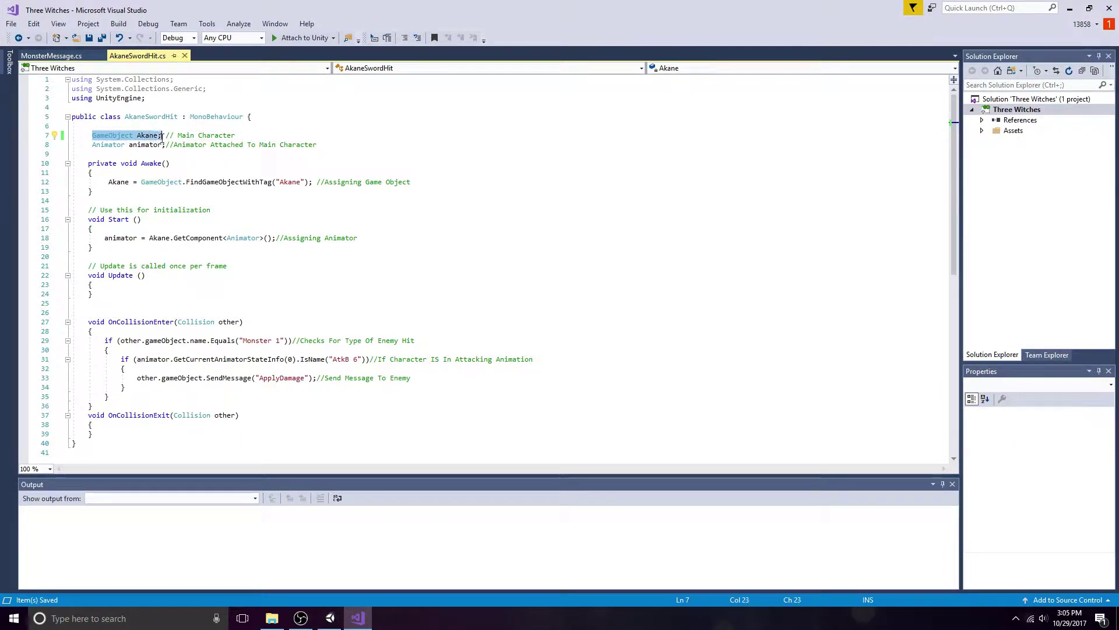
pyautogui.moveTo(92, 144); pyautogui.dragTo(168, 148)
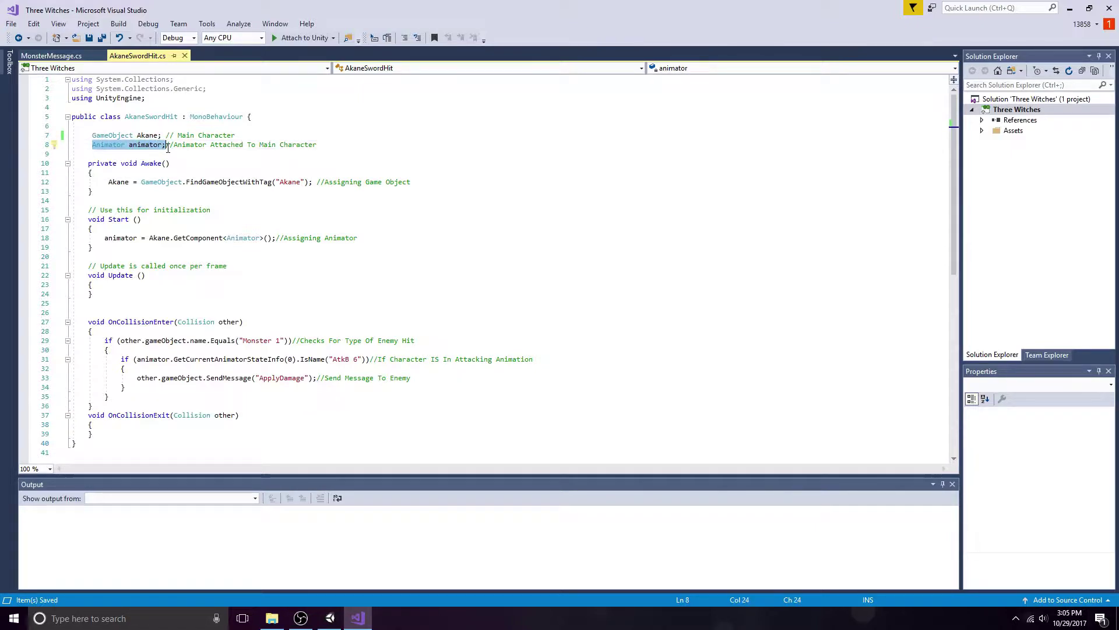
pyautogui.moveTo(105, 182); pyautogui.dragTo(316, 184)
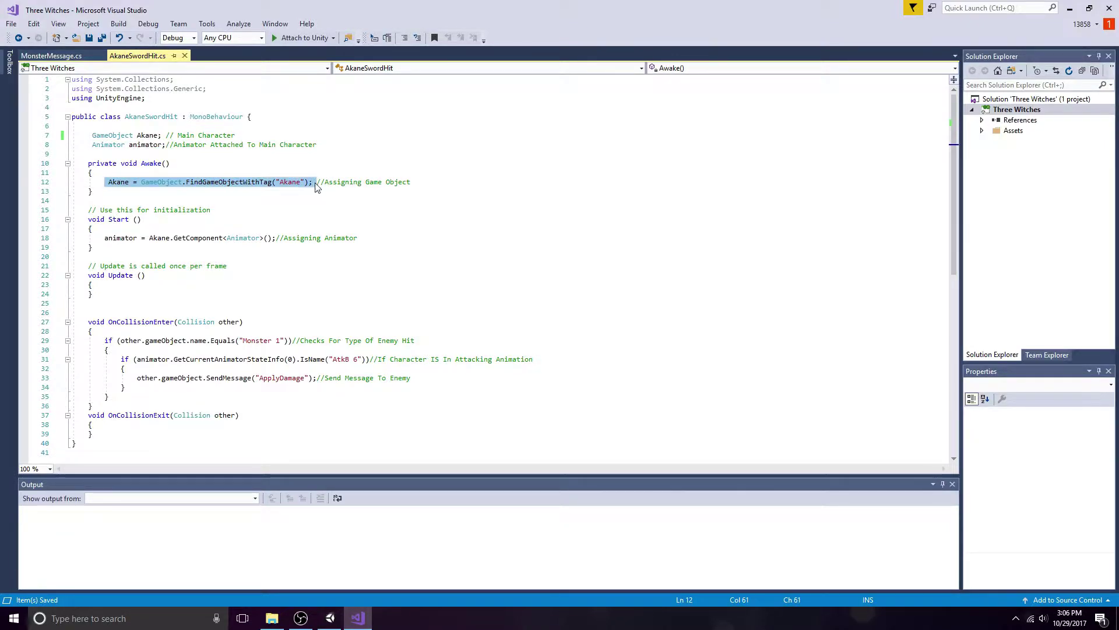
pyautogui.click(316, 185)
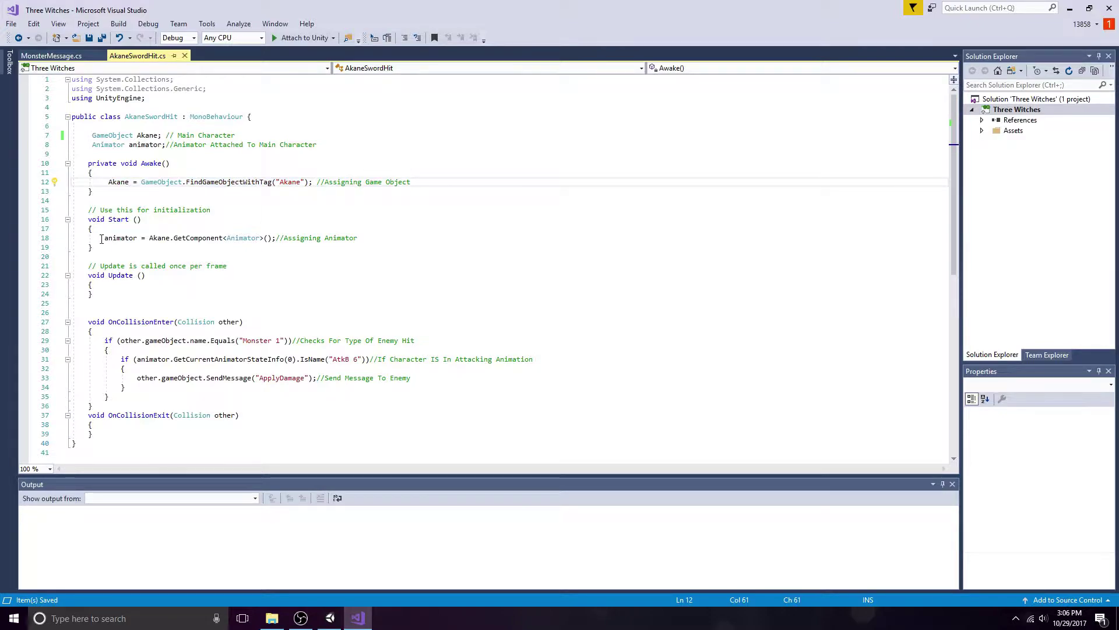
pyautogui.moveTo(101, 239); pyautogui.dragTo(273, 238)
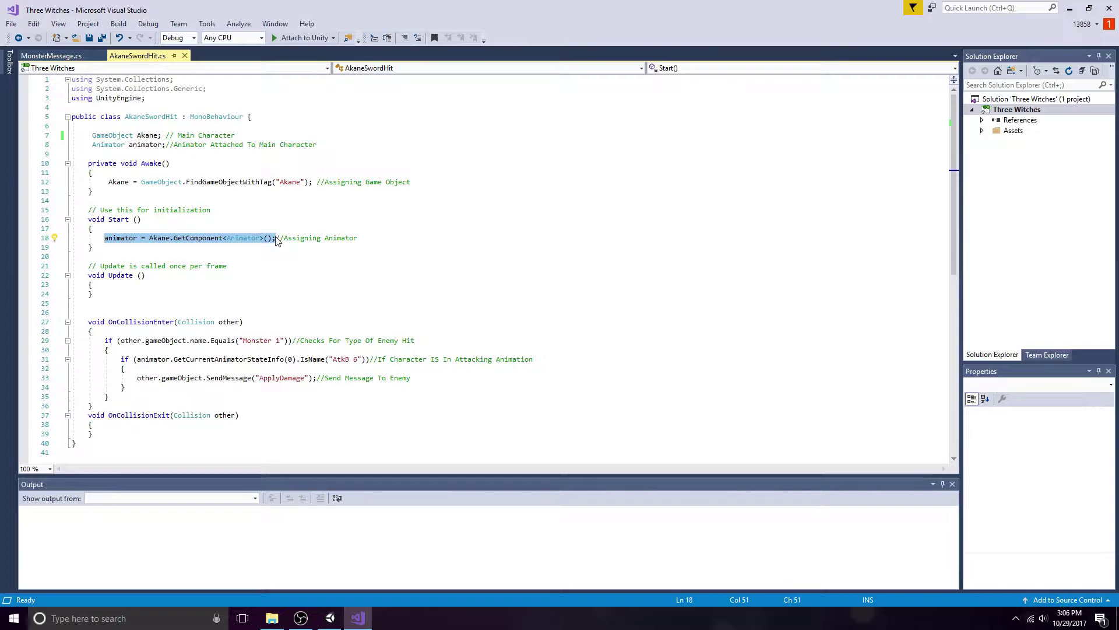
pyautogui.click(87, 323)
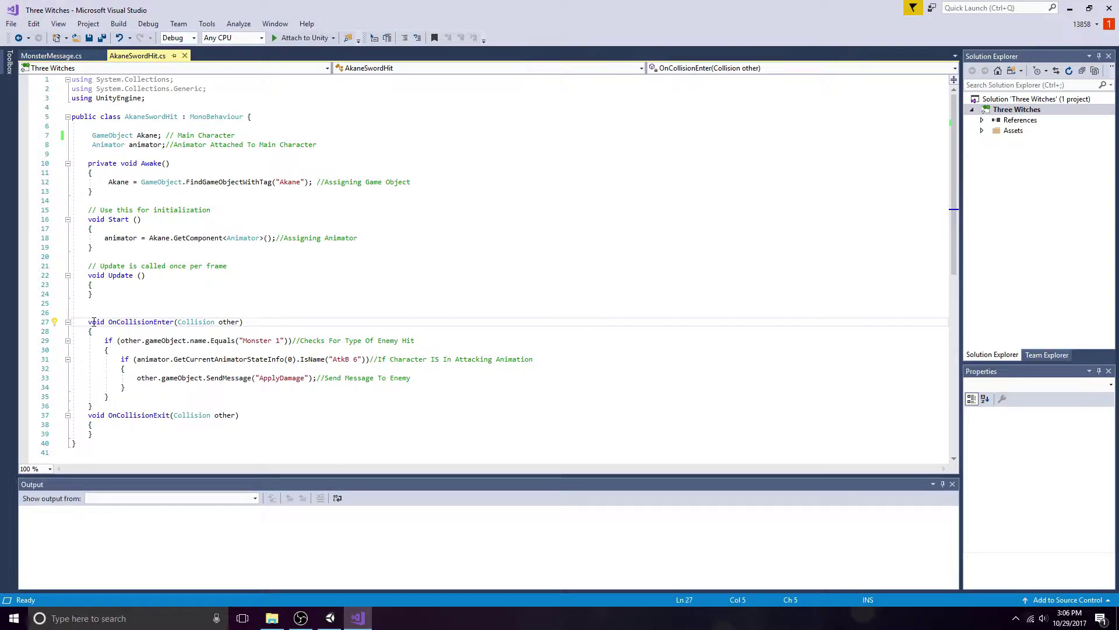
pyautogui.moveTo(104, 340); pyautogui.dragTo(291, 344)
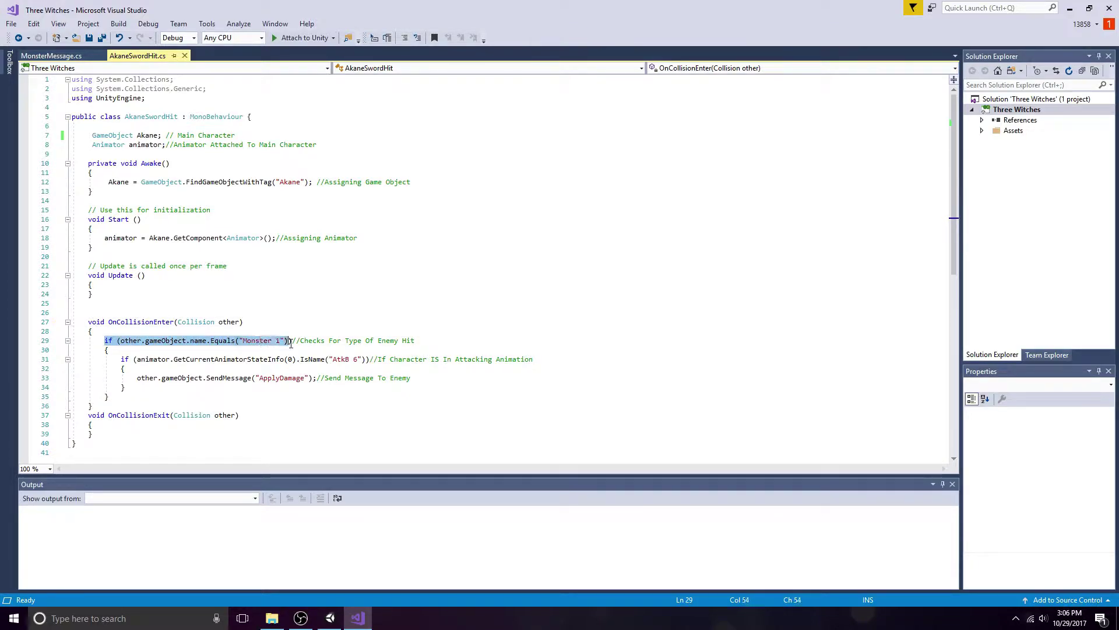
# Highlight the attacking-animation check on line 31 of AkaneSwordHit.cs
pyautogui.click(296, 343)
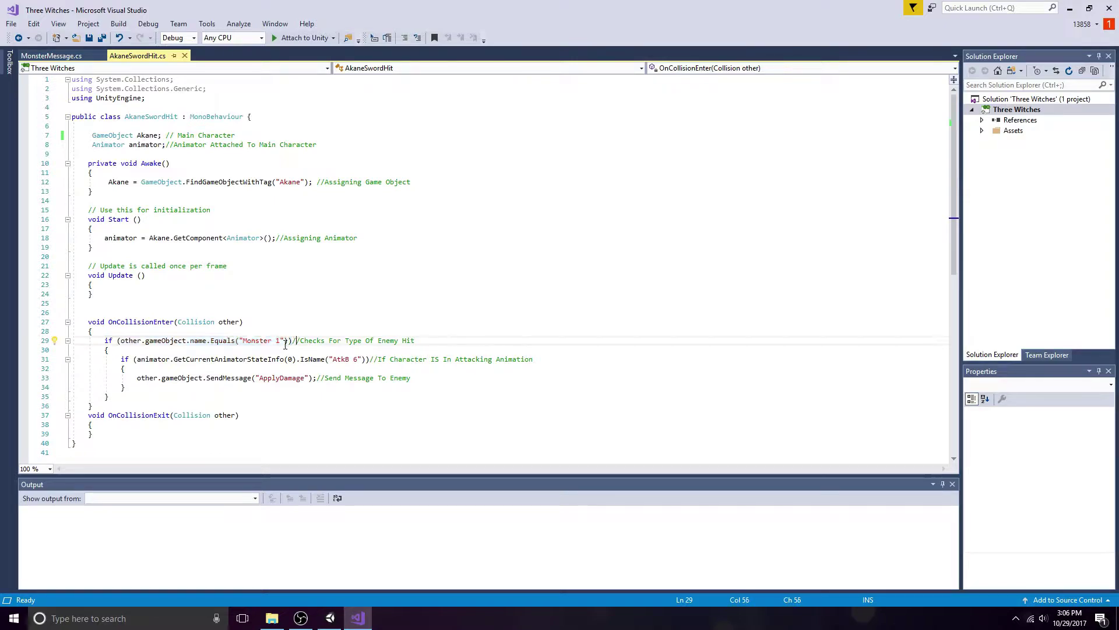
pyautogui.moveTo(119, 359); pyautogui.dragTo(369, 357)
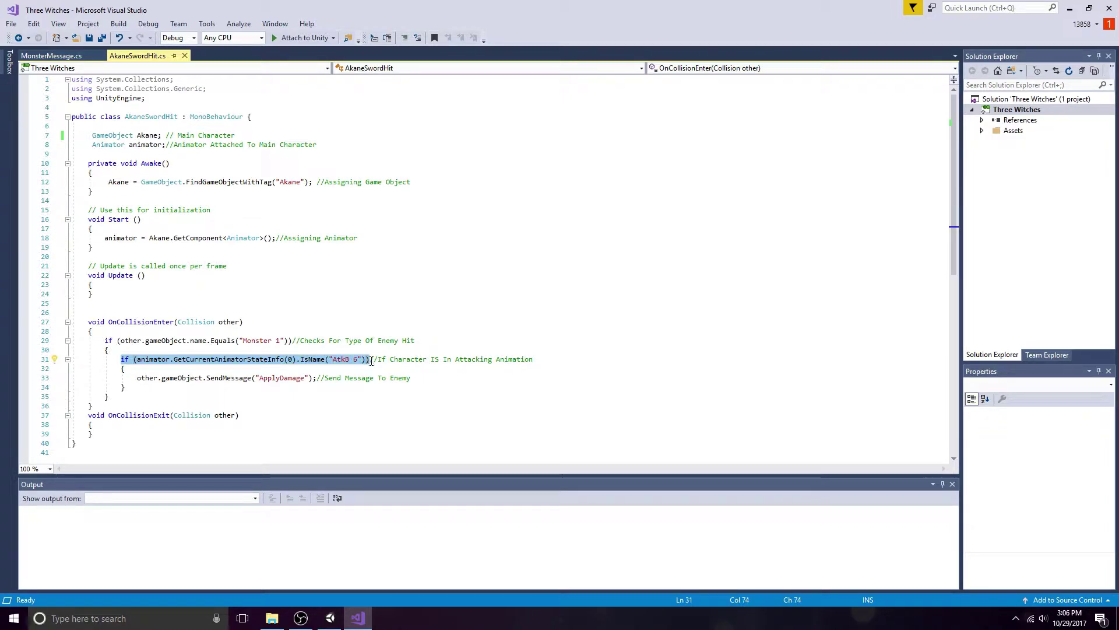
pyautogui.click(372, 359)
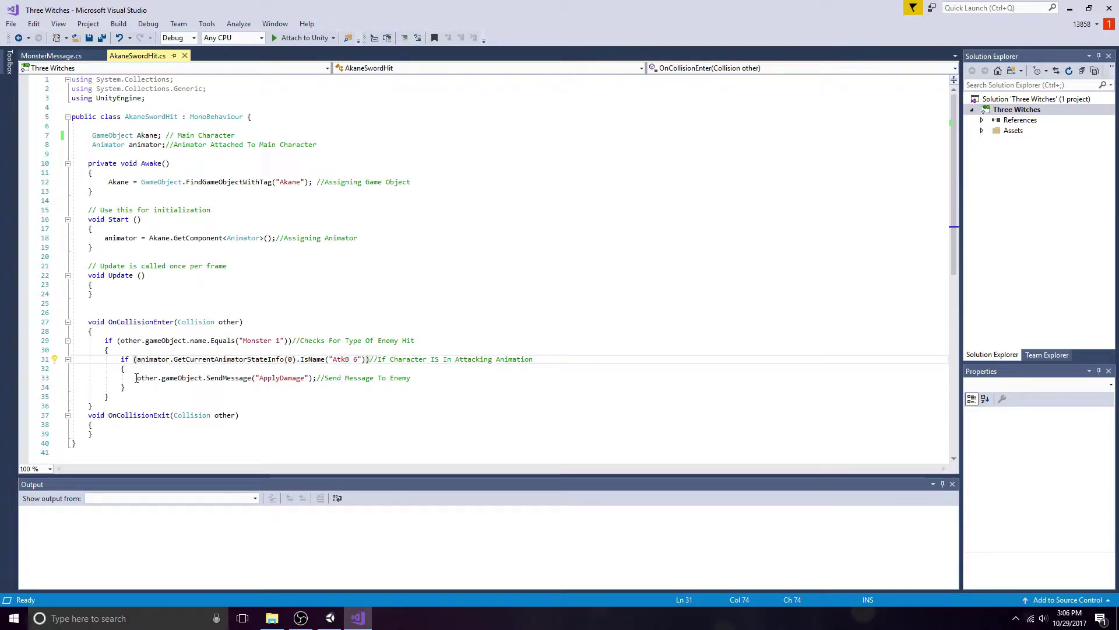
# Highlight the ApplyDamage SendMessage call on line 33, then return to Unity
pyautogui.moveTo(137, 377); pyautogui.dragTo(318, 388)
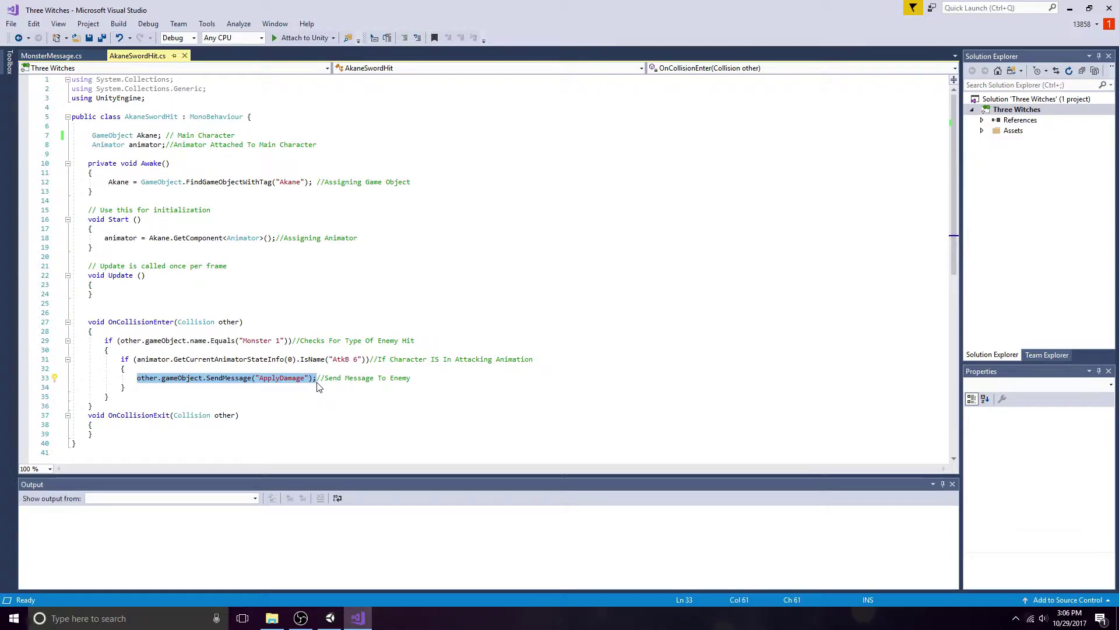
pyautogui.click(318, 386)
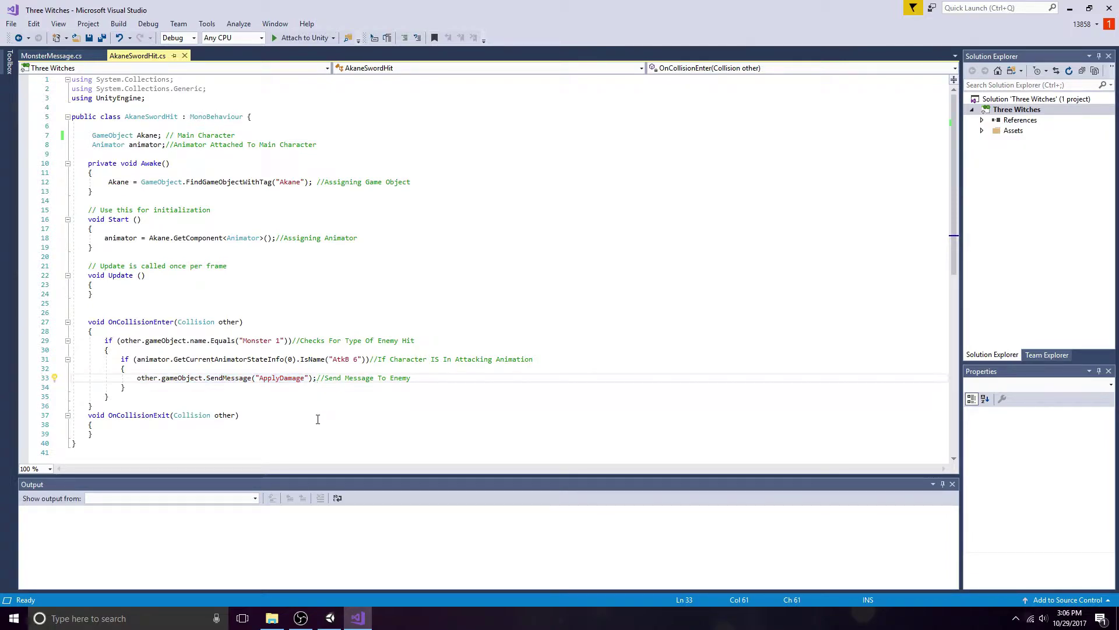
pyautogui.click(330, 618)
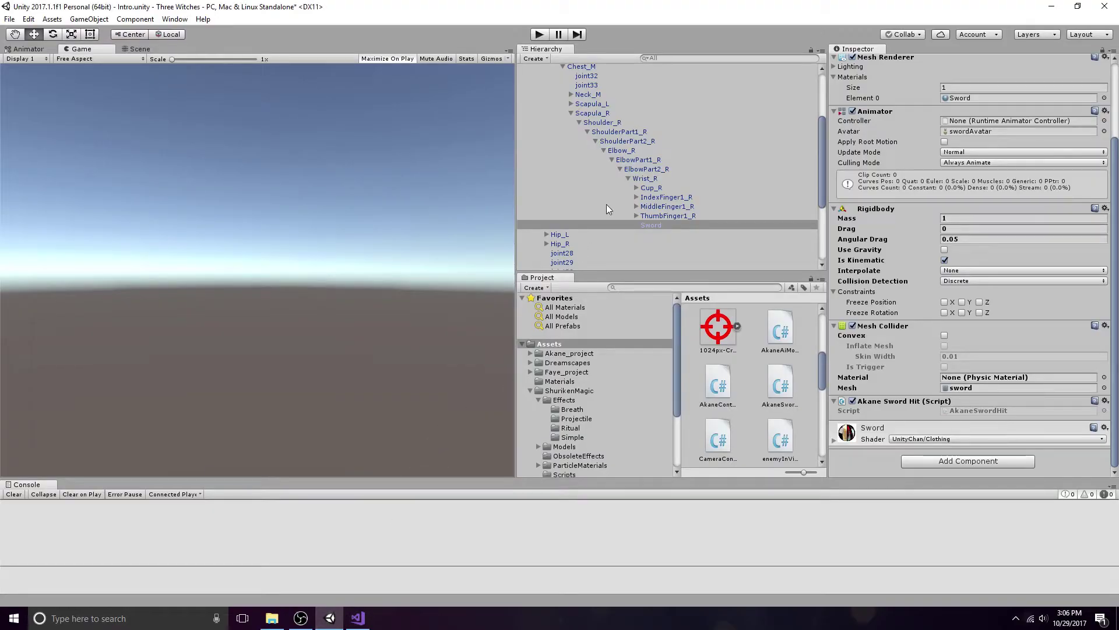
# Select Monster 1 and open its MonsterMessage script in Visual Studio
pyautogui.scroll(4, 607, 204)
pyautogui.click(531, 96)
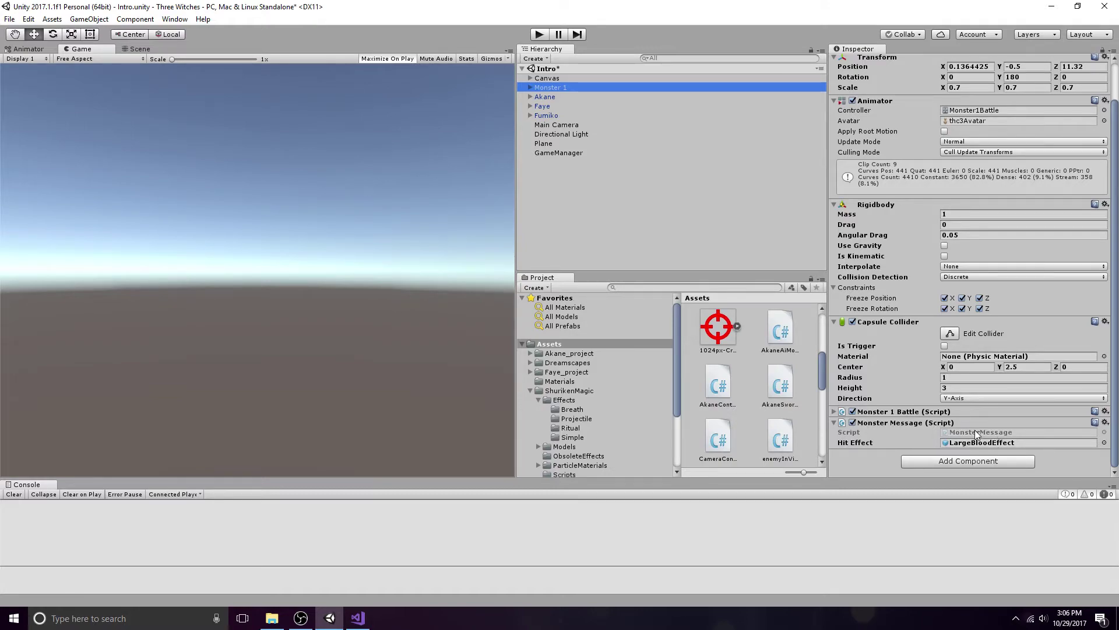
pyautogui.doubleClick(978, 432)
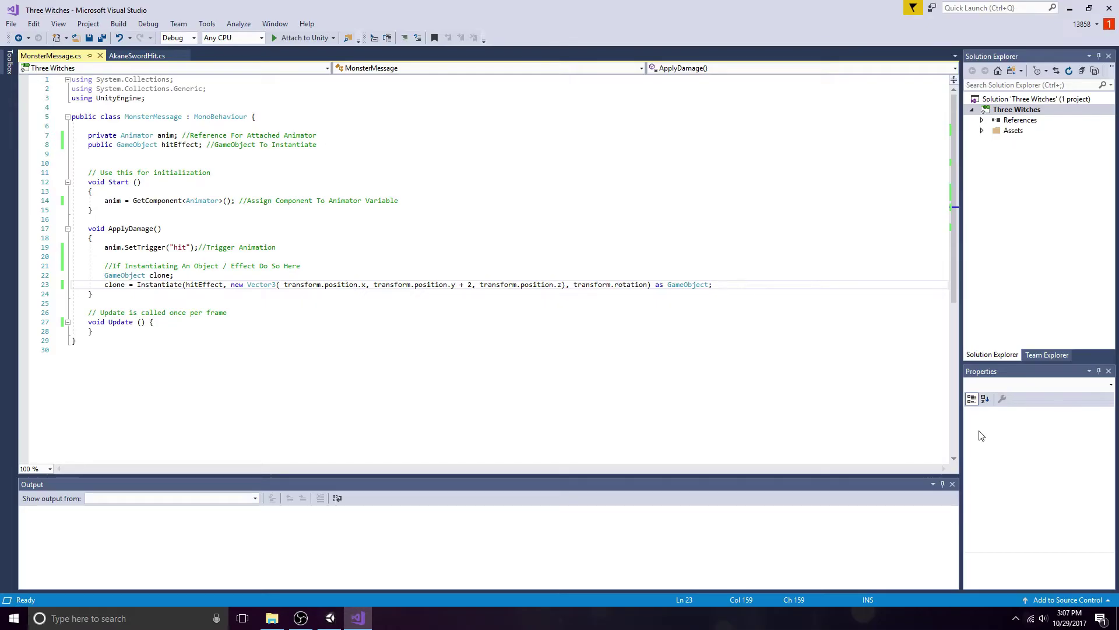
pyautogui.click(92, 137)
pyautogui.moveTo(91, 138); pyautogui.dragTo(177, 137)
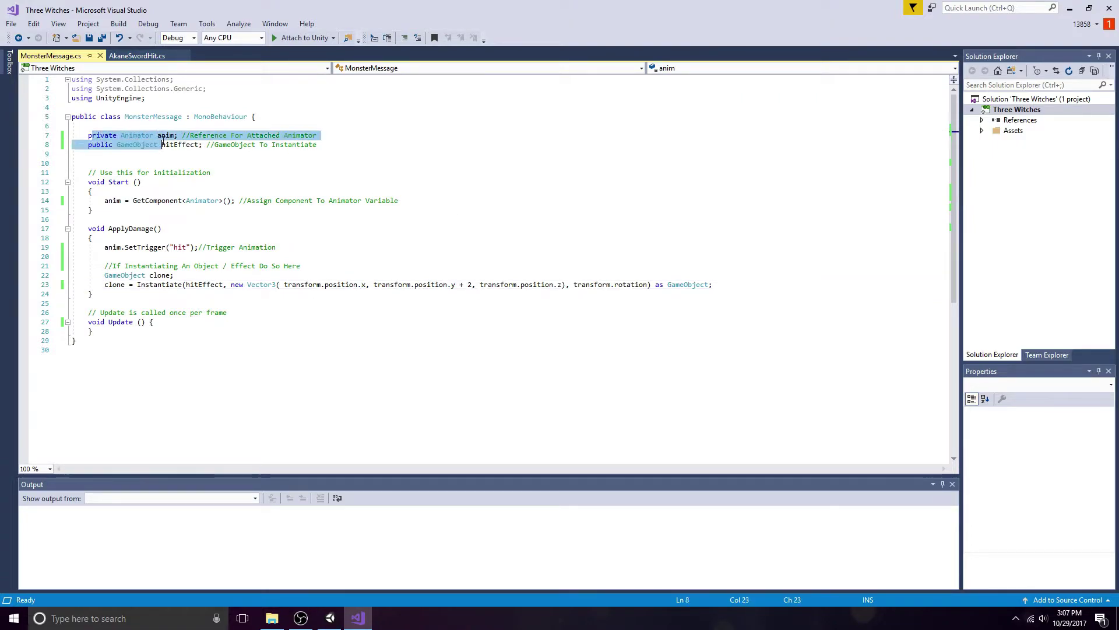
pyautogui.click(180, 137)
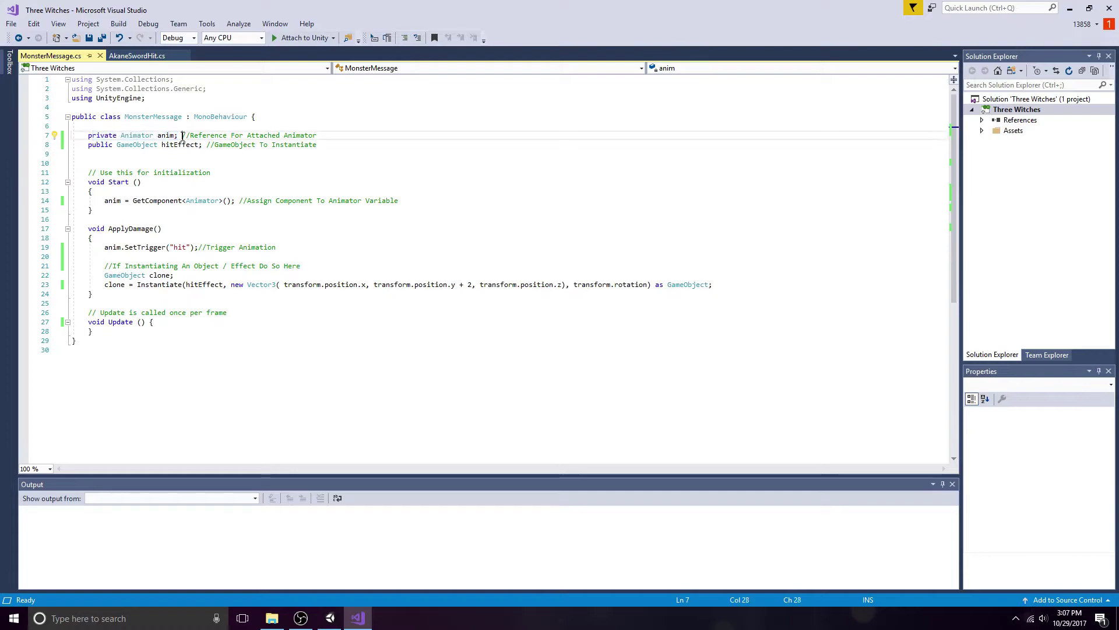
pyautogui.moveTo(88, 145); pyautogui.dragTo(201, 146)
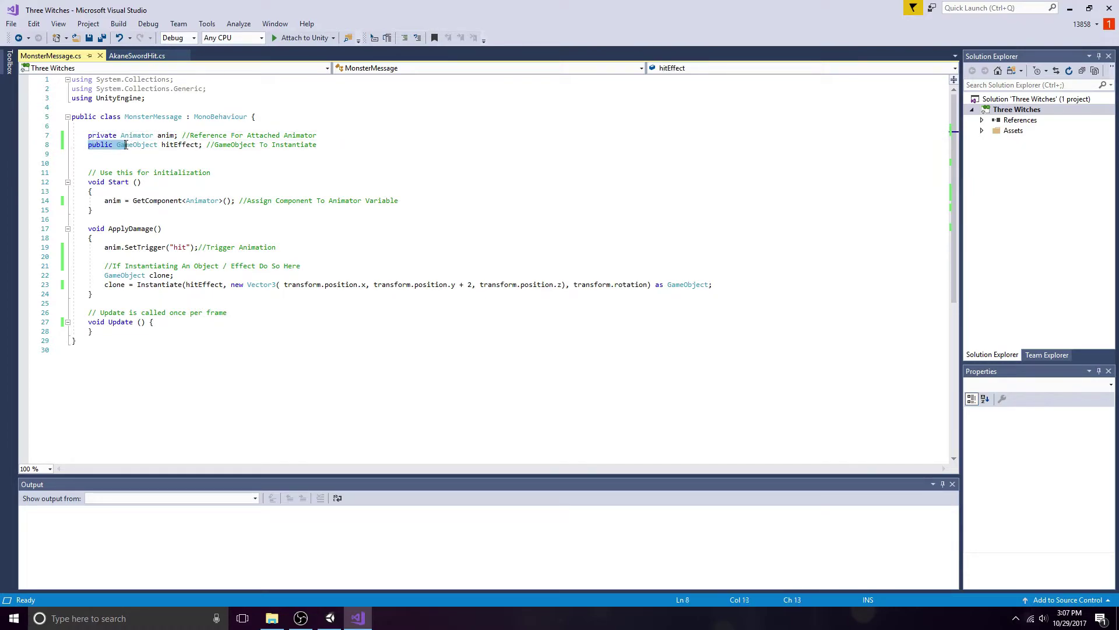
pyautogui.click(208, 144)
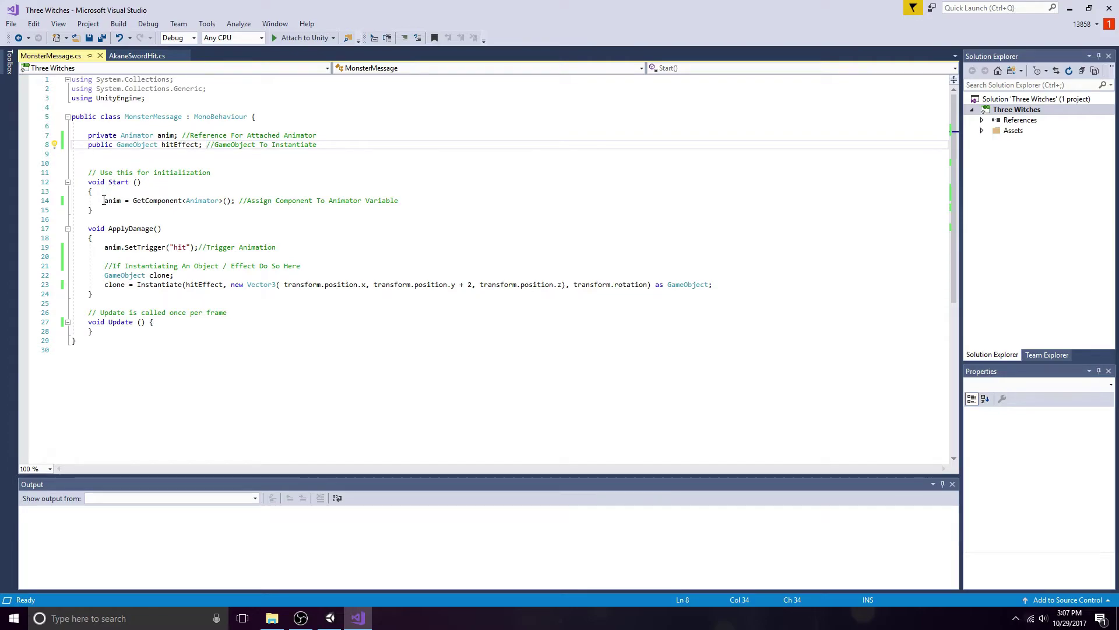
pyautogui.moveTo(104, 201); pyautogui.dragTo(238, 200)
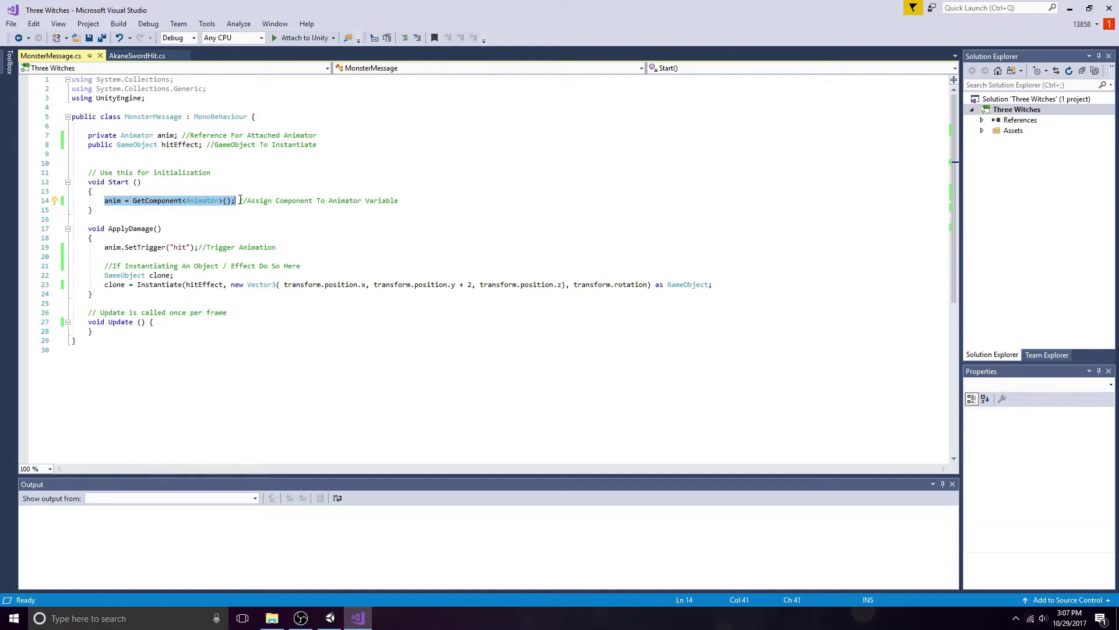
pyautogui.click(240, 199)
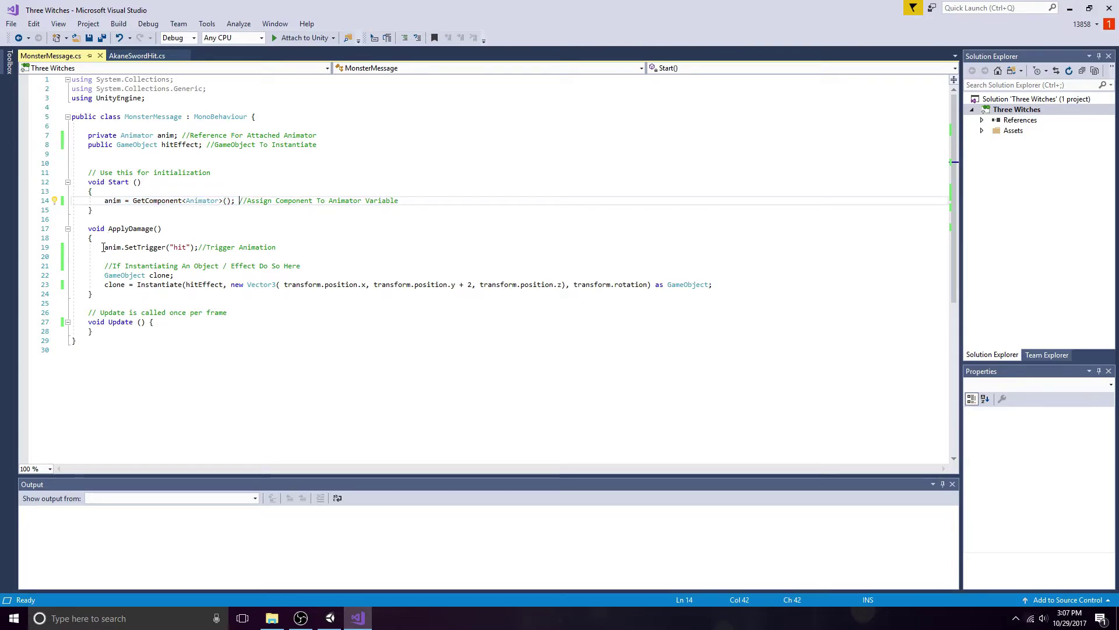
pyautogui.moveTo(104, 247); pyautogui.dragTo(199, 247)
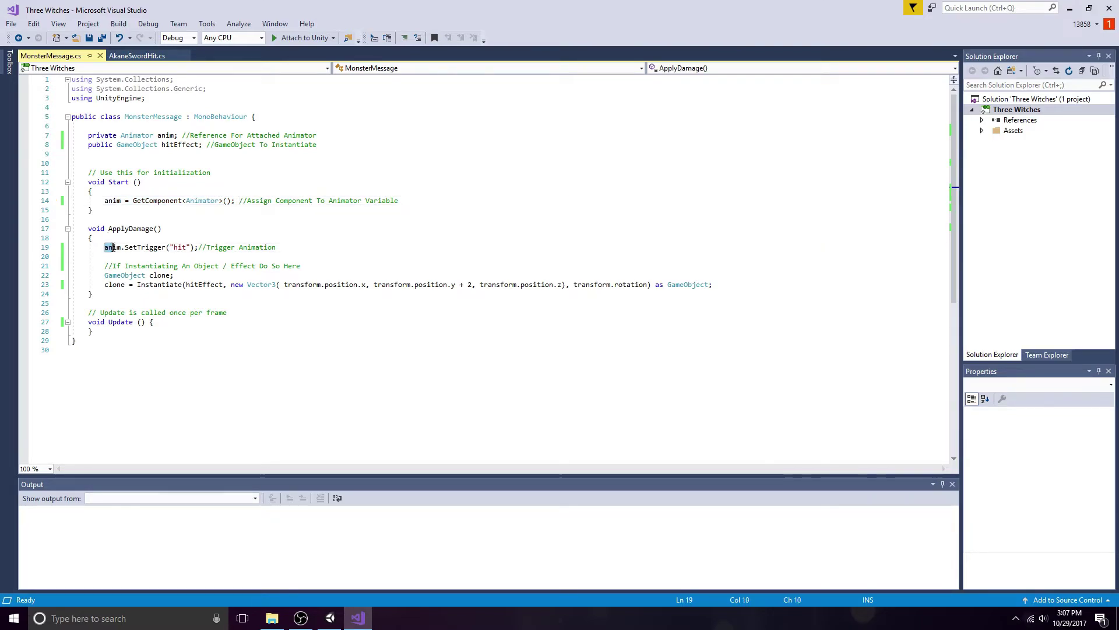
pyautogui.click(200, 248)
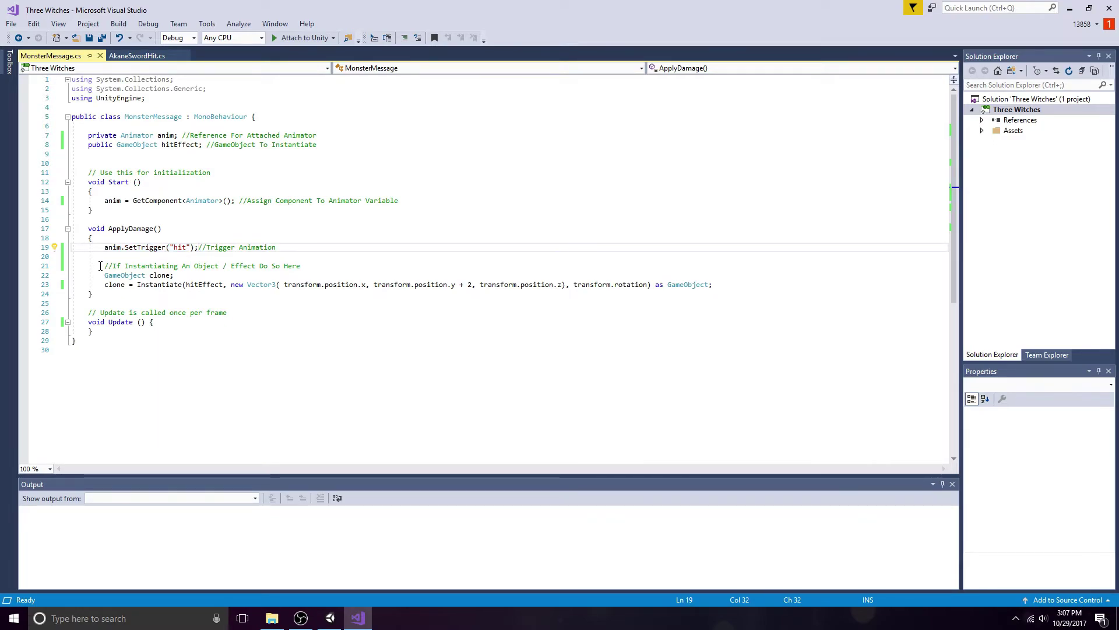
pyautogui.moveTo(101, 266); pyautogui.dragTo(422, 293)
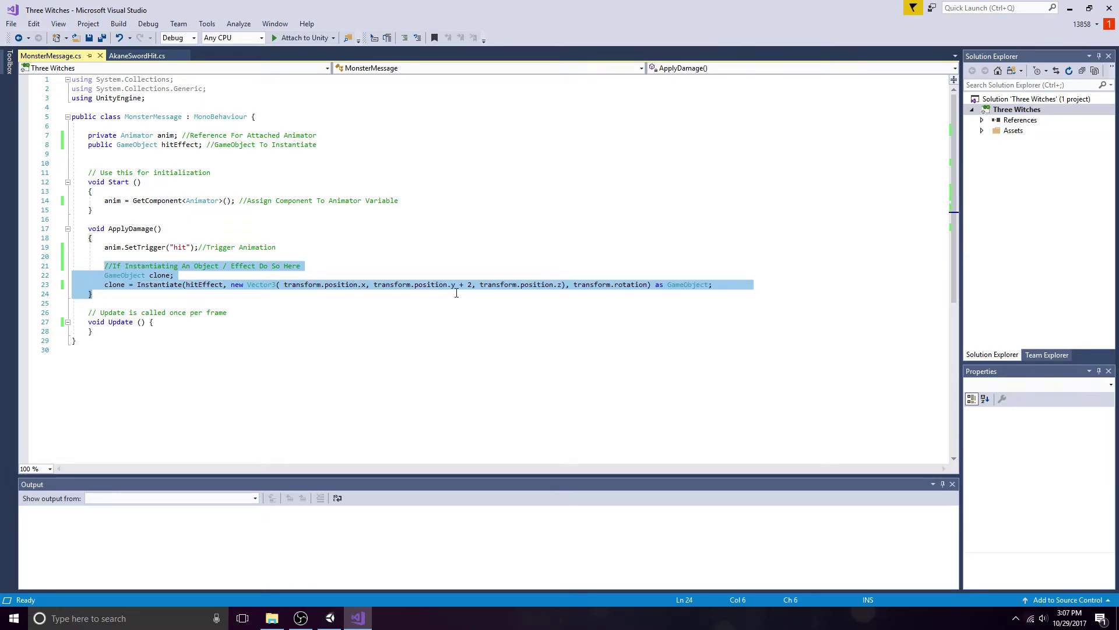
pyautogui.click(463, 264)
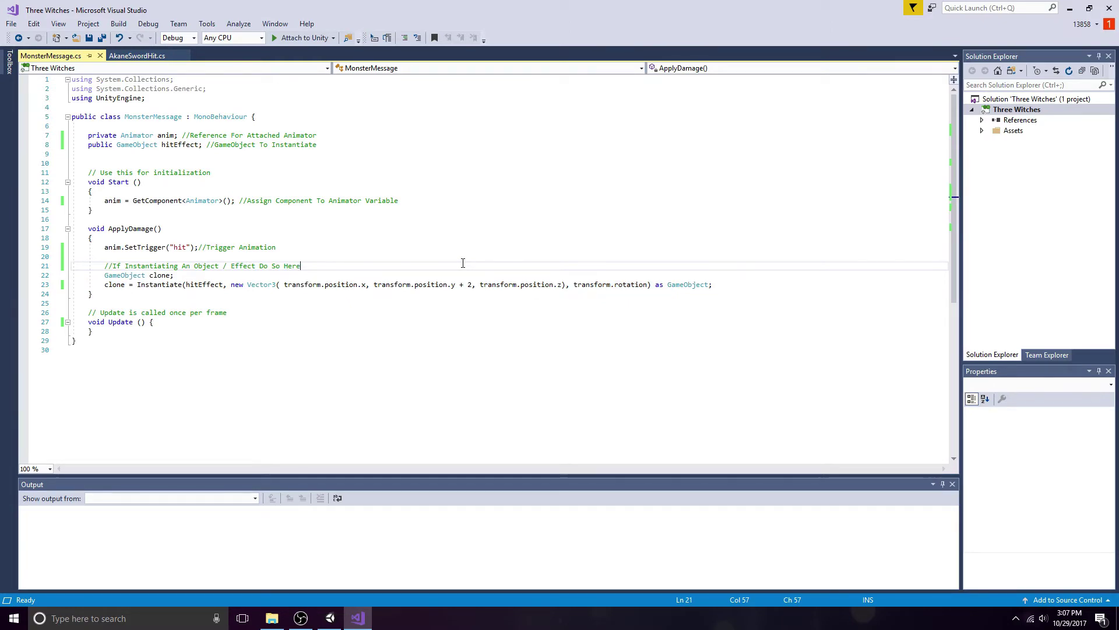
# Return to Unity and play the Intro scene to test sword hits
pyautogui.click(330, 621)
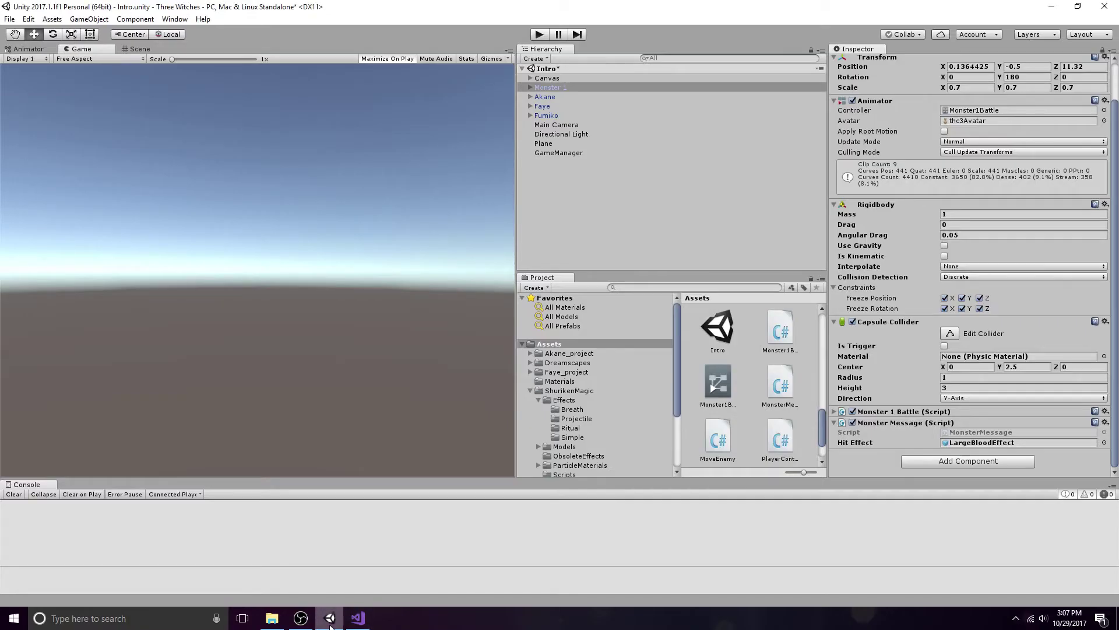
pyautogui.click(540, 36)
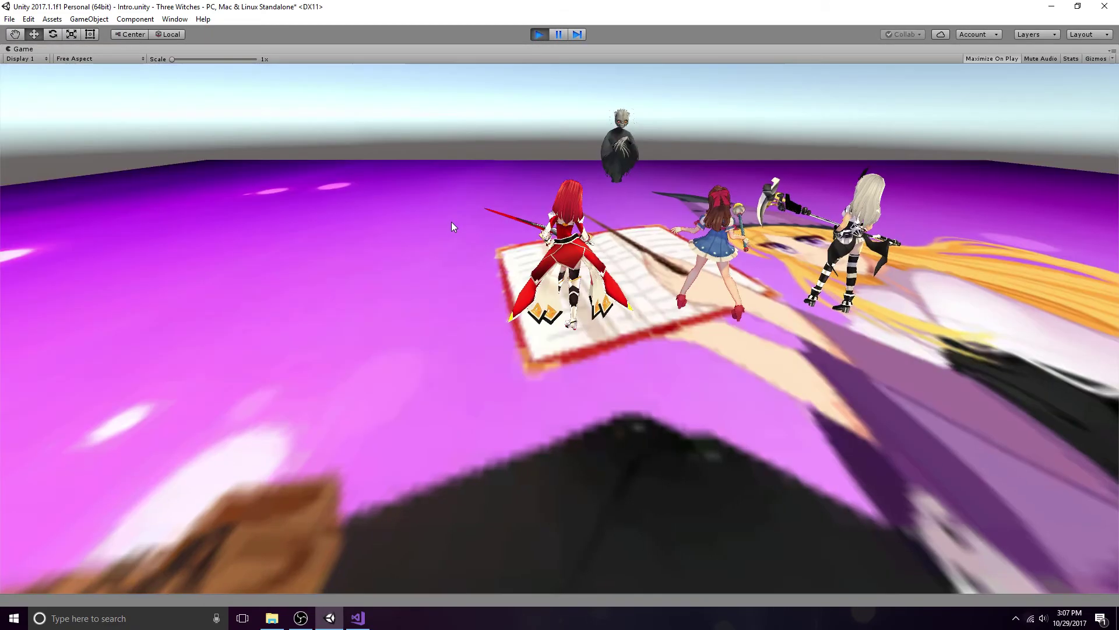